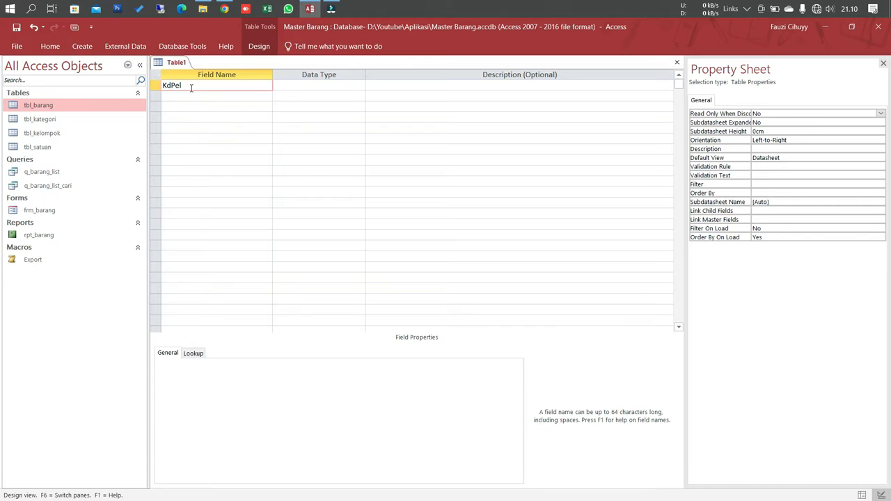
Step: Give the KdPel field the Number data type and make it the table's primary key
{"action": "key", "text": "Tab"}
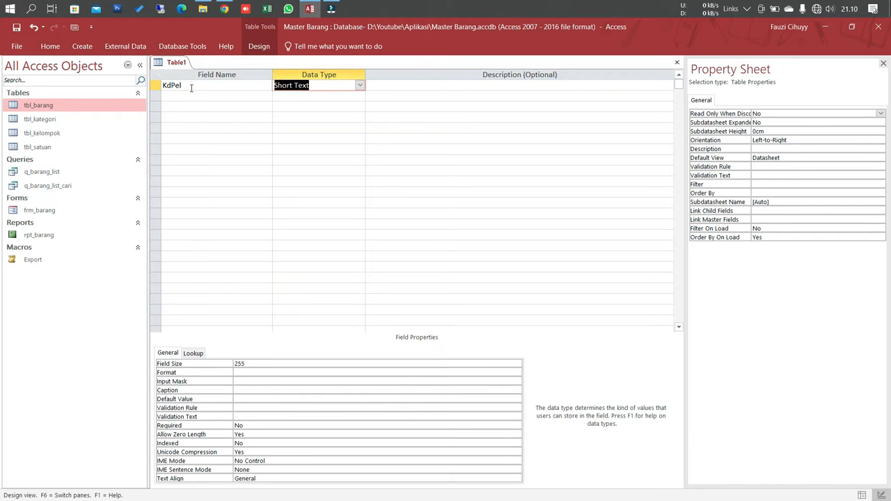
{"action": "type", "text": "number"}
{"action": "key", "text": "Tab"}
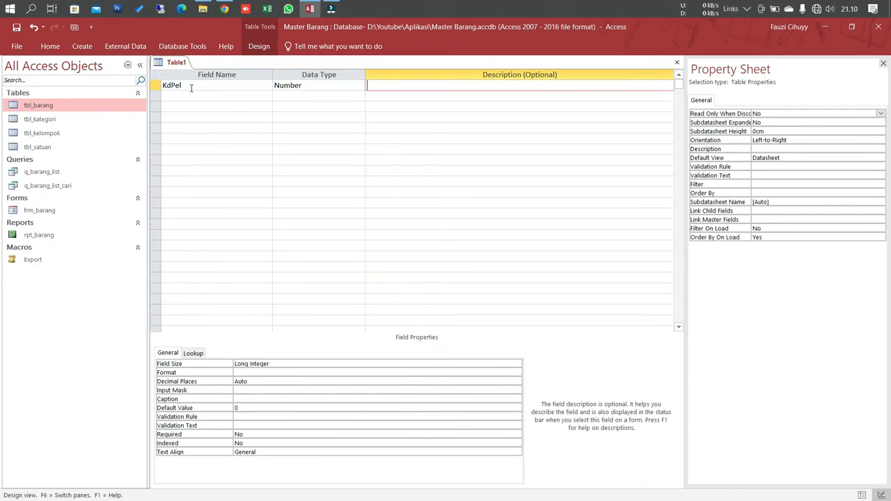
{"action": "left_click", "coordinate": [182, 96]}
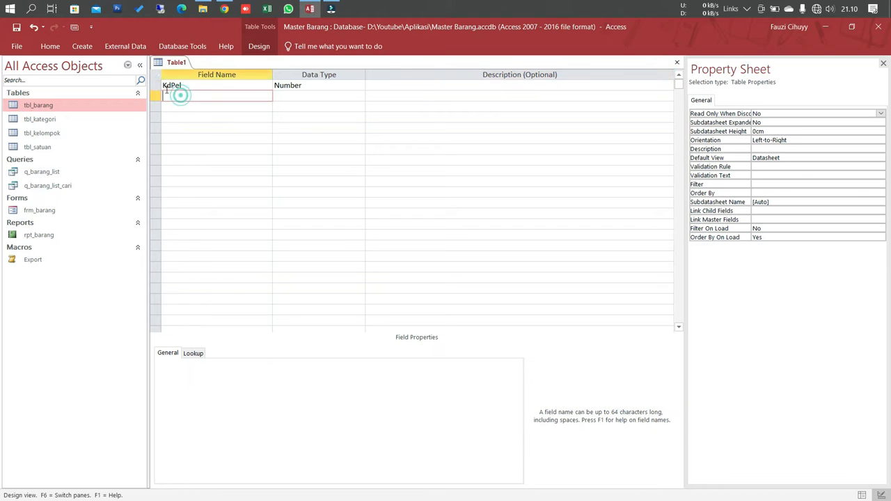
{"action": "left_click", "coordinate": [158, 85]}
{"action": "right_click", "coordinate": [159, 86]}
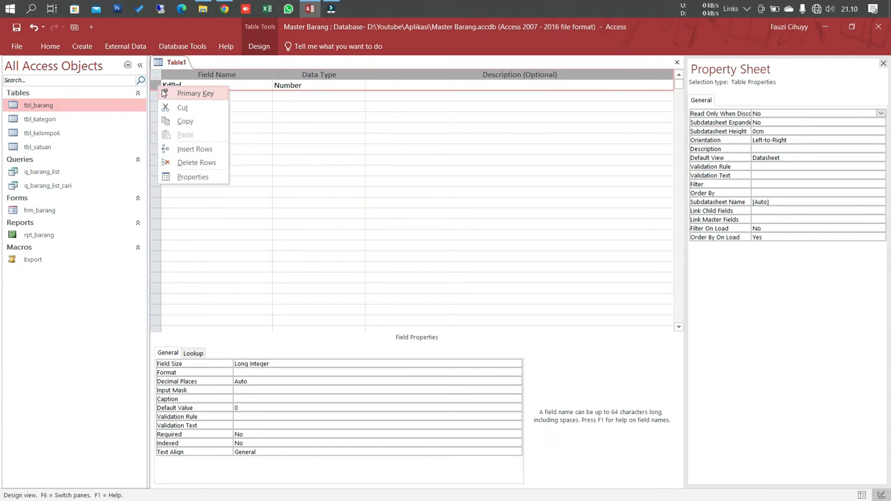
{"action": "left_click", "coordinate": [171, 93]}
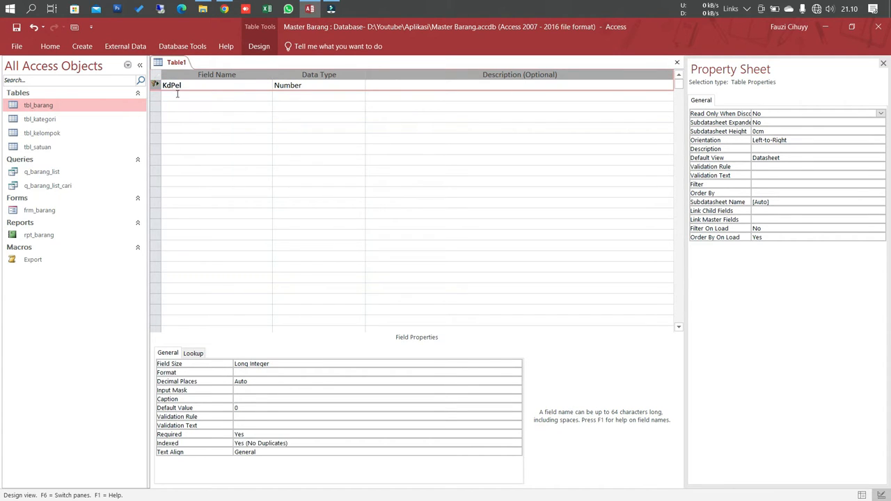
Step: Add a Short Text field named NmPel below KdPel with a field size of 100
{"action": "left_click", "coordinate": [176, 94]}
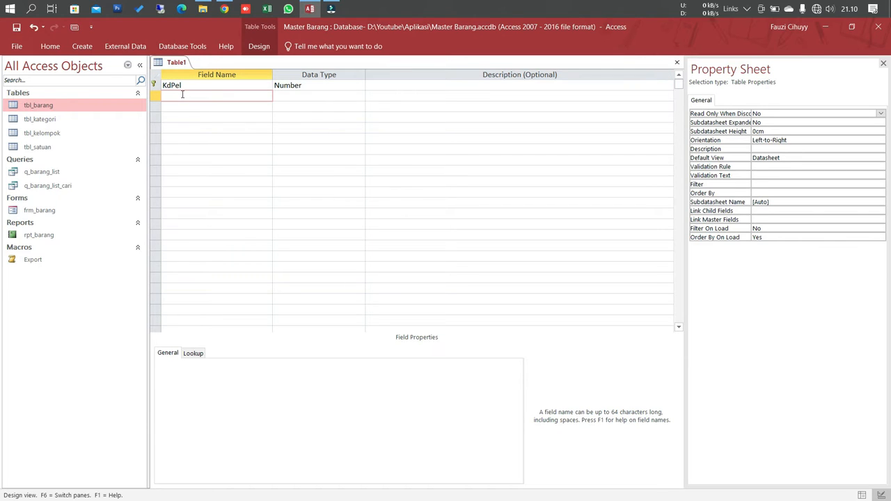
{"action": "type", "text": "NmPel"}
{"action": "key", "text": "Tab"}
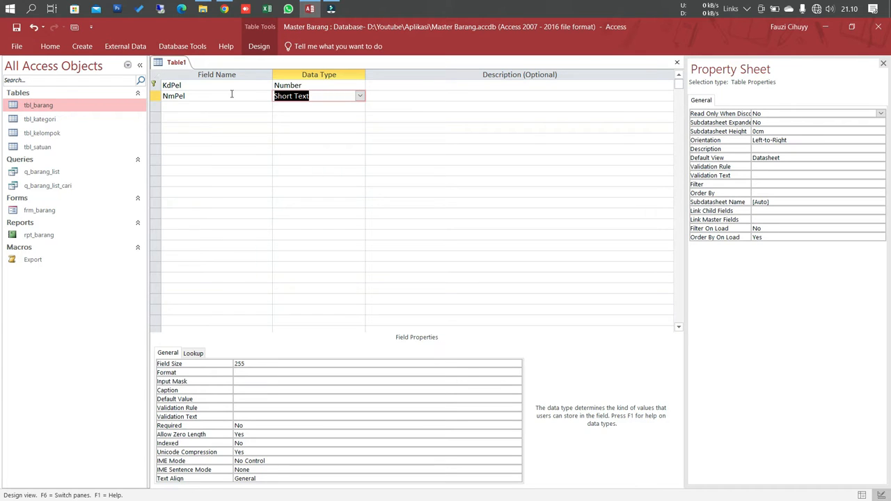
{"action": "left_click", "coordinate": [314, 93]}
{"action": "left_click", "coordinate": [251, 363]}
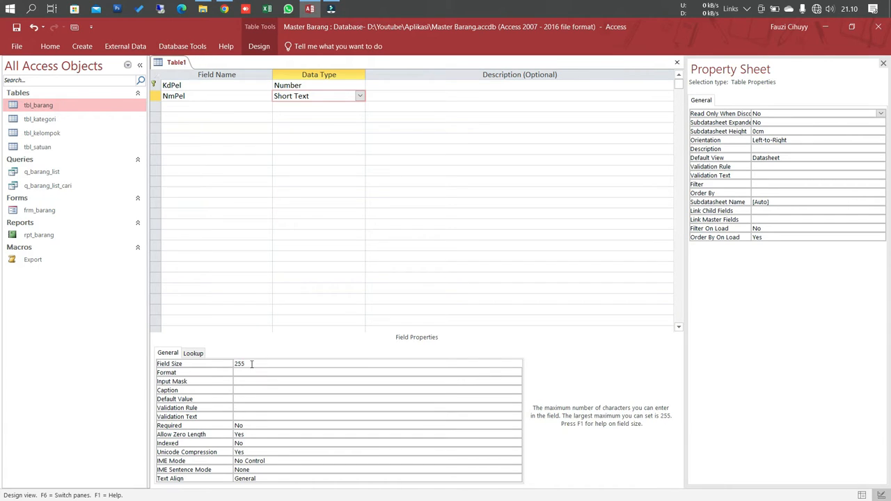
{"action": "key", "text": "BackSpace"}
{"action": "key", "text": "BackSpace"}
{"action": "key", "text": "BackSpace"}
{"action": "type", "text": "100"}
Step: Add a field named JnsPel below NmPel with the Number data type
{"action": "left_click", "coordinate": [194, 108]}
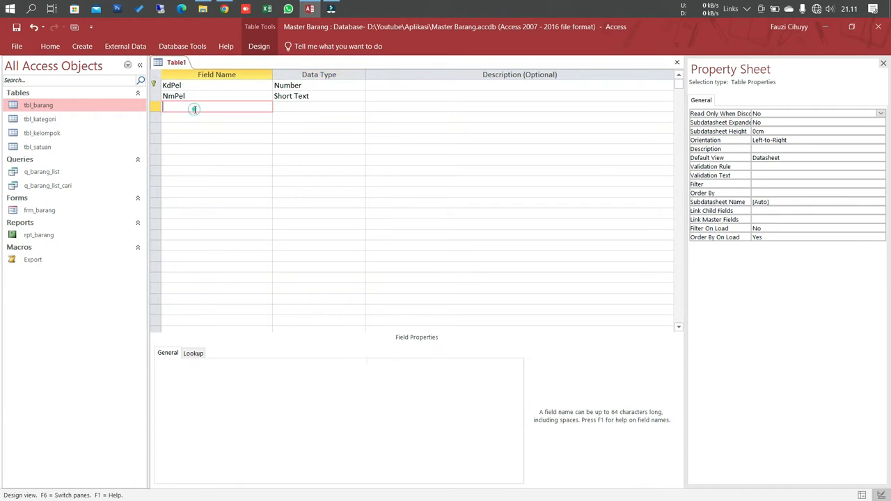
{"action": "type", "text": "JnsPel"}
{"action": "key", "text": "Tab"}
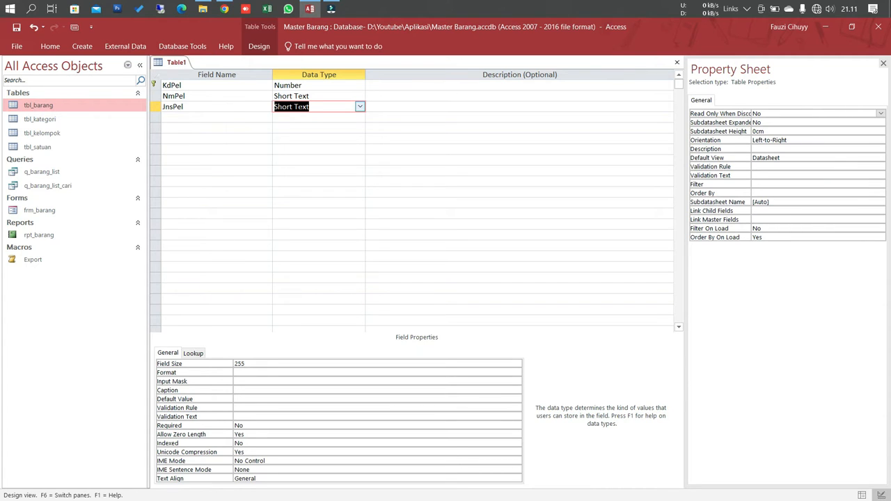
{"action": "type", "text": "Nu"}
{"action": "key", "text": "Tab"}
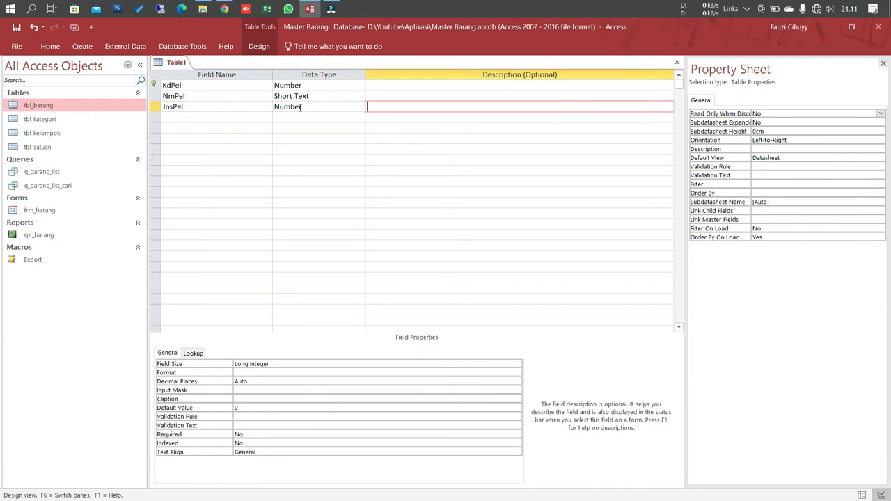
Step: Add a field named Alamat below JnsPel with the Short Text data type
{"action": "left_click", "coordinate": [242, 119]}
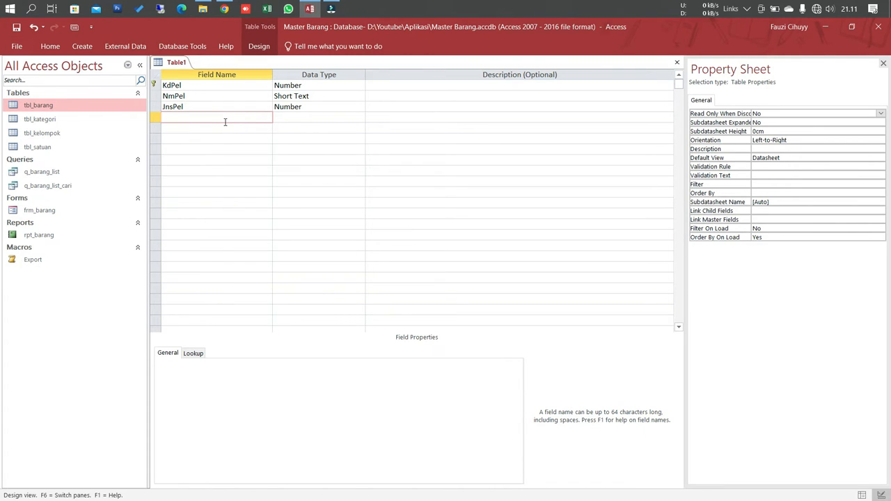
{"action": "type", "text": "Alamat"}
{"action": "key", "text": "Tab"}
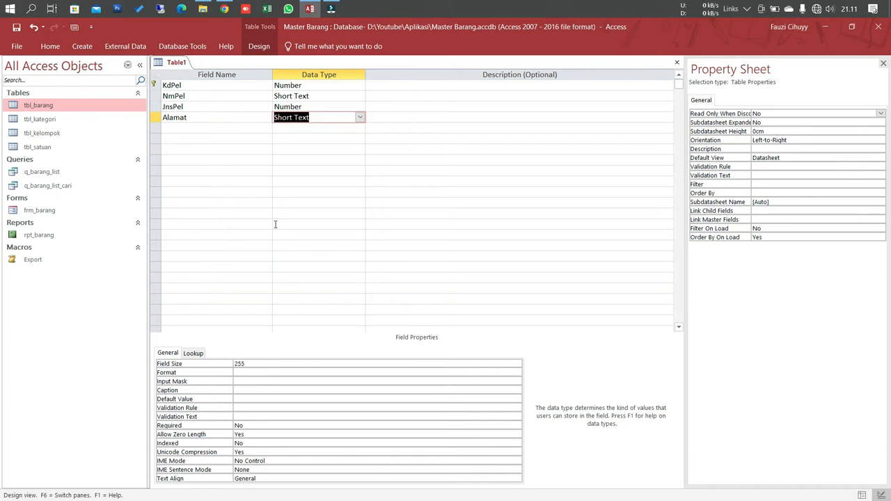
Step: Add a Short Text field named Tlp below Alamat with a field size of 25
{"action": "left_click", "coordinate": [197, 132]}
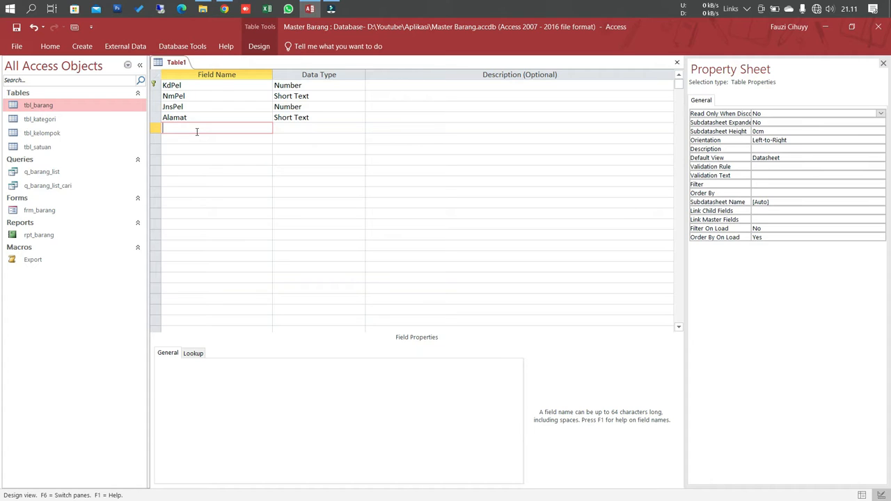
{"action": "type", "text": "Tlp"}
{"action": "key", "text": "Tab"}
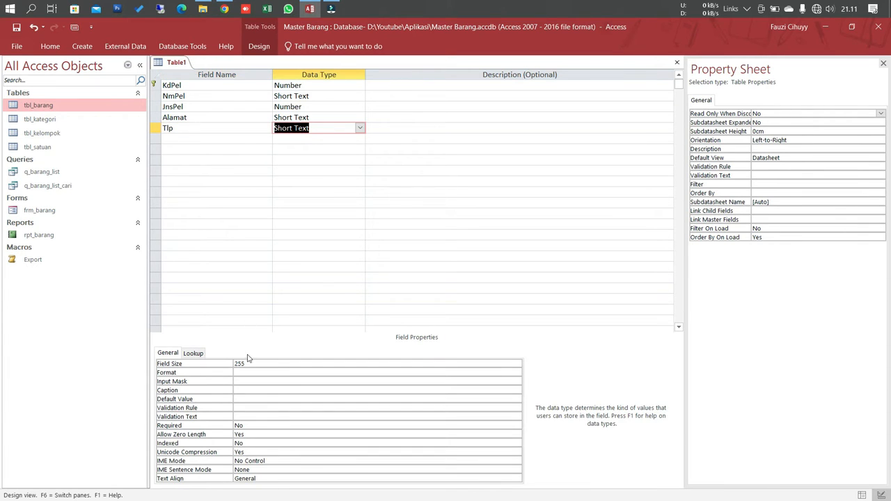
{"action": "left_click", "coordinate": [235, 363]}
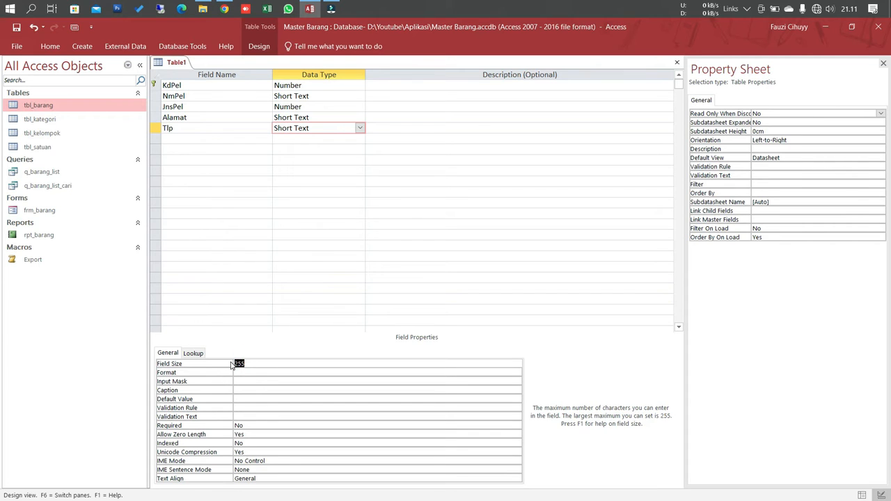
{"action": "type", "text": "25"}
{"action": "key", "text": "Return"}
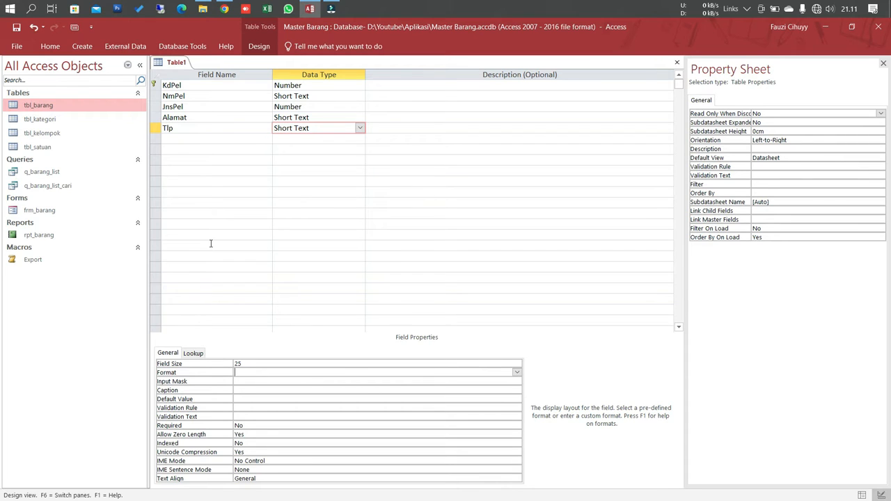
{"action": "left_click", "coordinate": [245, 364]}
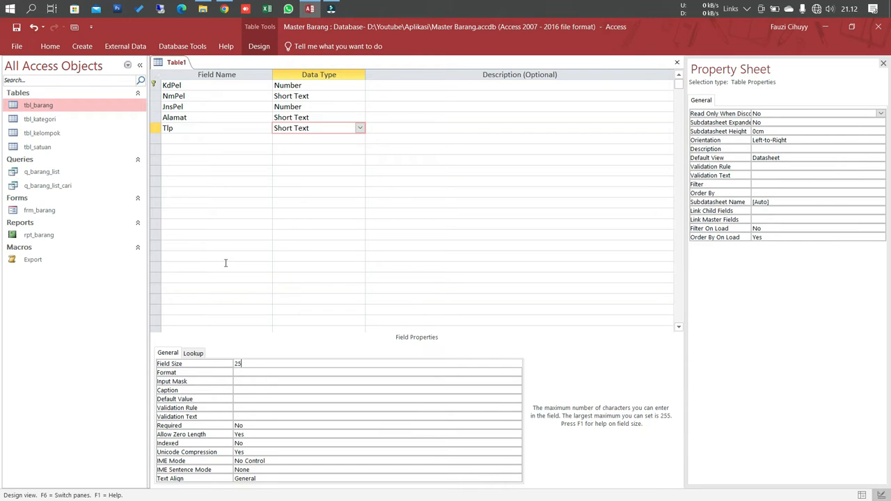
{"action": "left_click", "coordinate": [174, 129]}
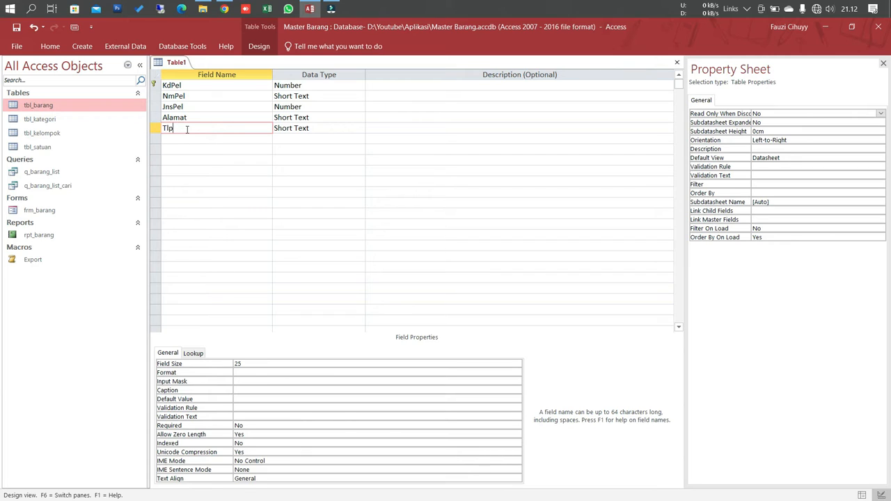
{"action": "left_click", "coordinate": [185, 136]}
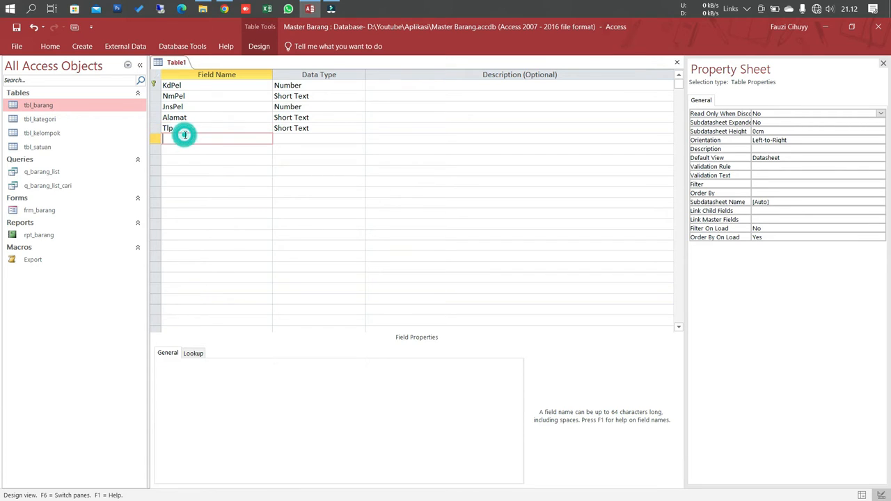
{"action": "left_click", "coordinate": [184, 128]}
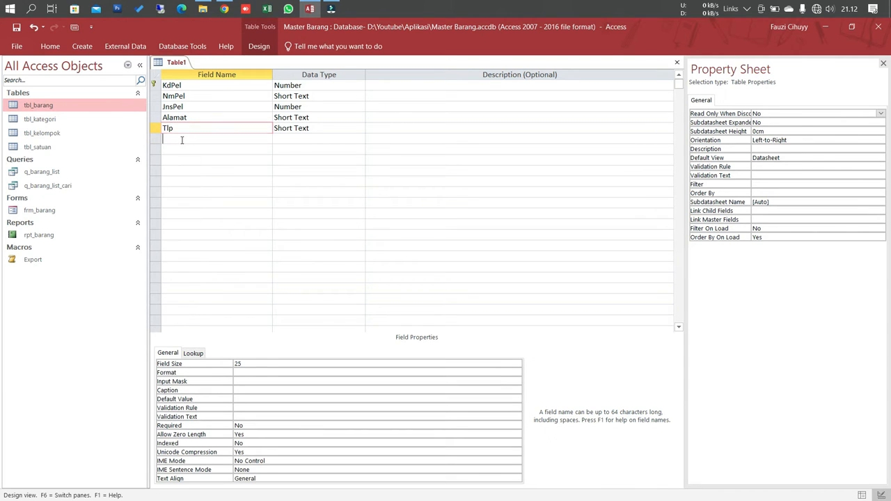
Step: Add a Short Text field named Kota below Tlp with a field size of 25
{"action": "left_click", "coordinate": [181, 139]}
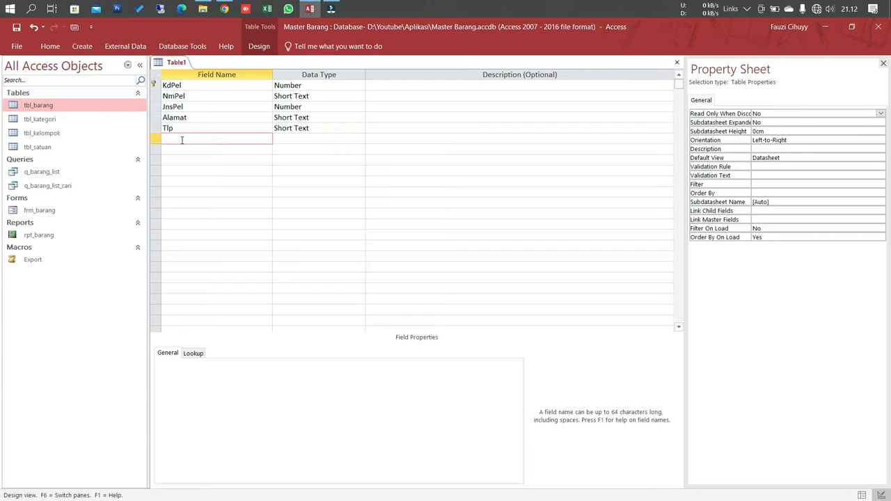
{"action": "type", "text": "Kota"}
{"action": "key", "text": "Tab"}
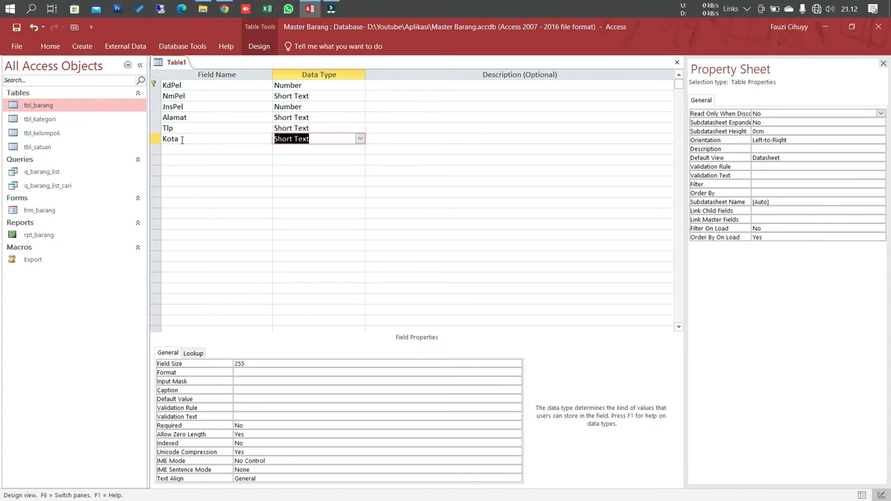
{"action": "left_click", "coordinate": [245, 364]}
{"action": "key", "text": "BackSpace"}
{"action": "key", "text": "Return"}
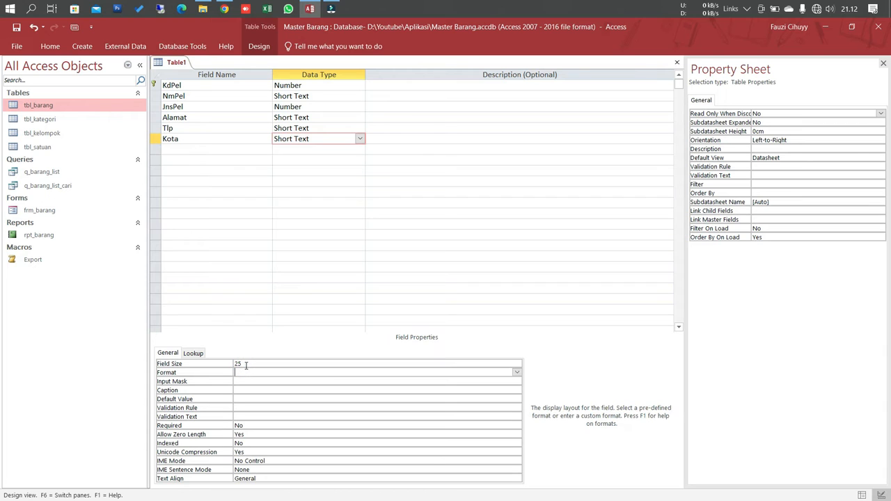
Step: Save the new table under the name tbl_pelanggan
{"action": "left_click", "coordinate": [210, 151]}
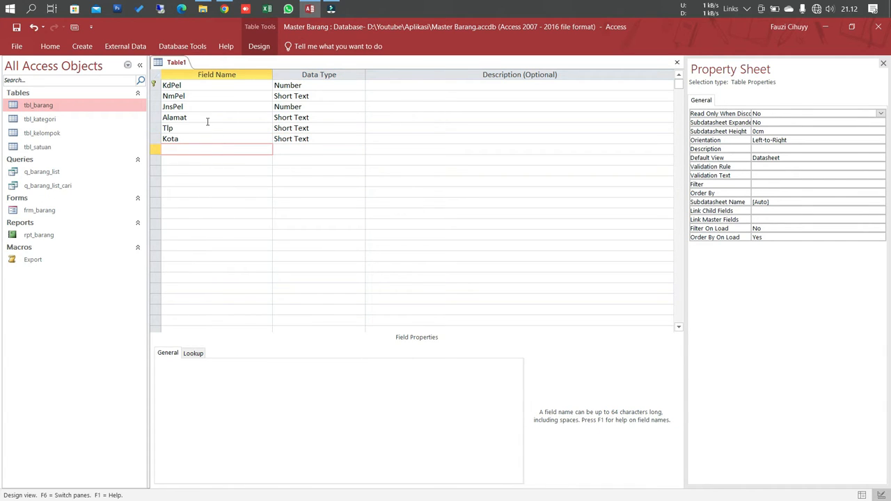
{"action": "right_click", "coordinate": [178, 66]}
{"action": "left_click", "coordinate": [190, 71]}
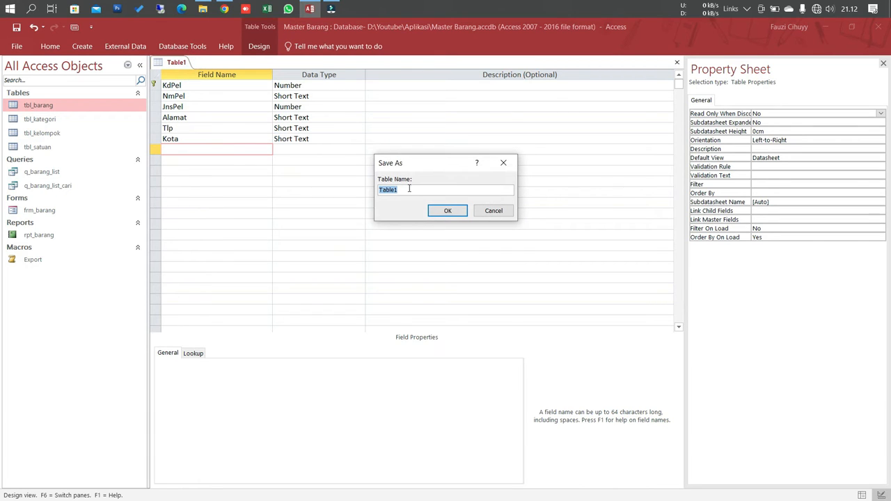
{"action": "type", "text": "tbl_pelanggga"}
{"action": "key", "text": "BackSpace"}
{"action": "key", "text": "BackSpace"}
{"action": "type", "text": "an"}
{"action": "key", "text": "Return"}
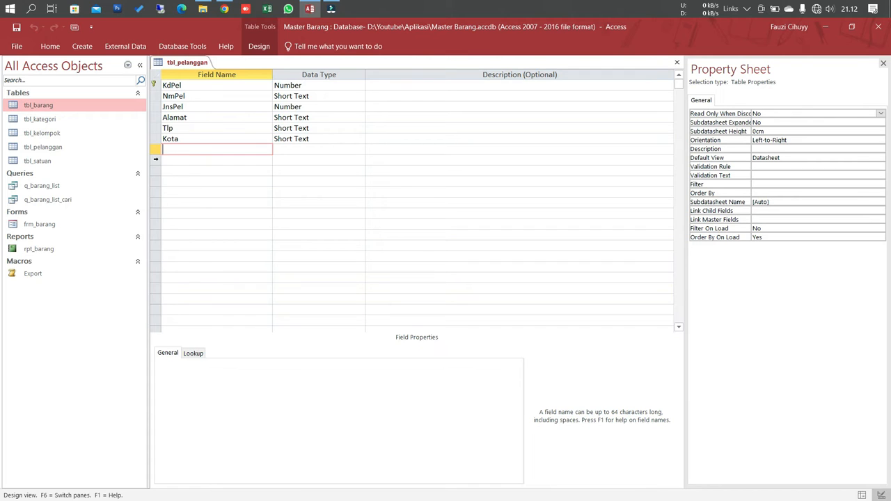
Step: Create another table in Design View and add a field named IdJns with the Number data type
{"action": "left_click", "coordinate": [82, 46]}
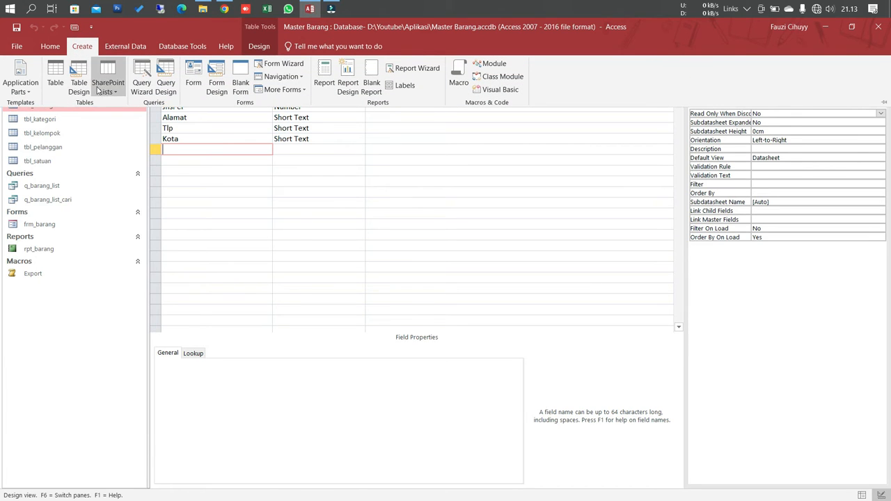
{"action": "left_click", "coordinate": [75, 96]}
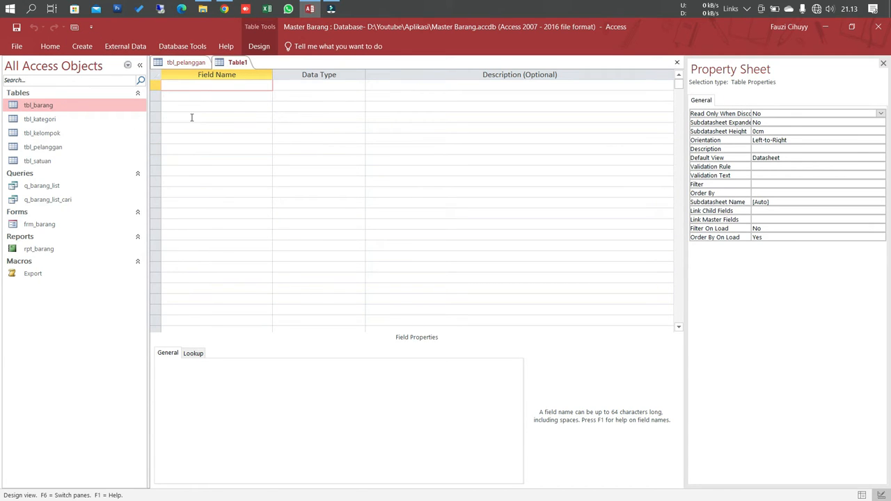
{"action": "left_click", "coordinate": [175, 85]}
{"action": "type", "text": "IdJns"}
{"action": "key", "text": "Tab"}
{"action": "type", "text": "Number"}
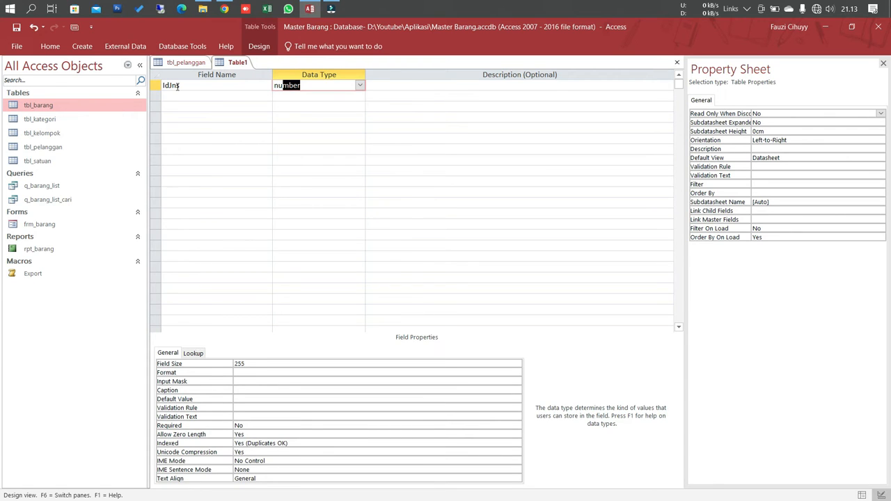
{"action": "key", "text": "Tab"}
{"action": "key", "text": "Tab"}
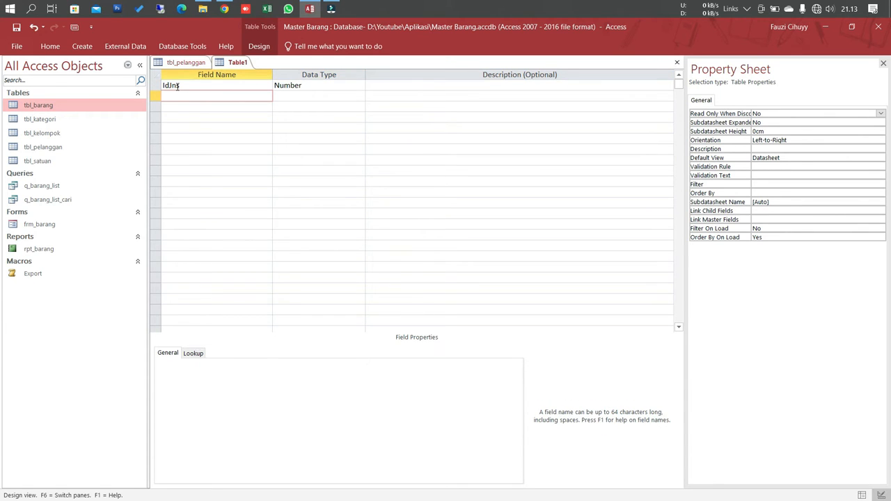
Step: Add a Short Text field named JenisPel below IdJns with a field size of 25
{"action": "type", "text": "JenisPel"}
{"action": "key", "text": "Tab"}
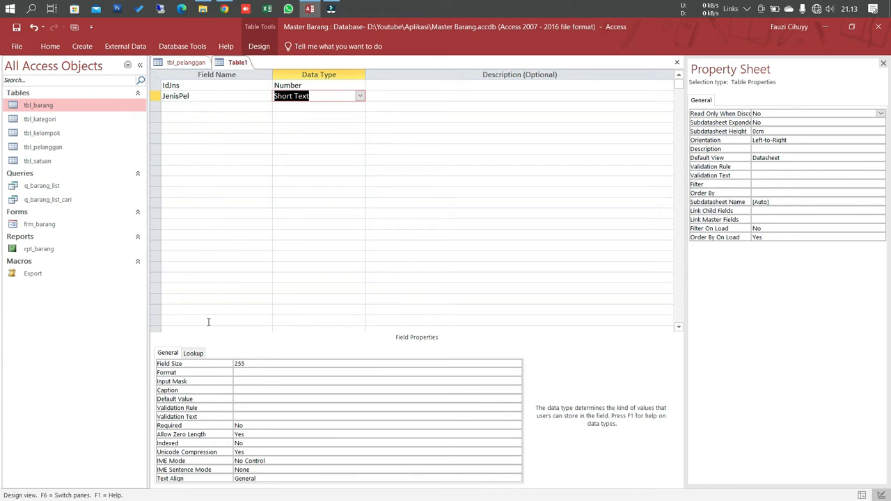
{"action": "left_click", "coordinate": [248, 363]}
{"action": "key", "text": "BackSpace"}
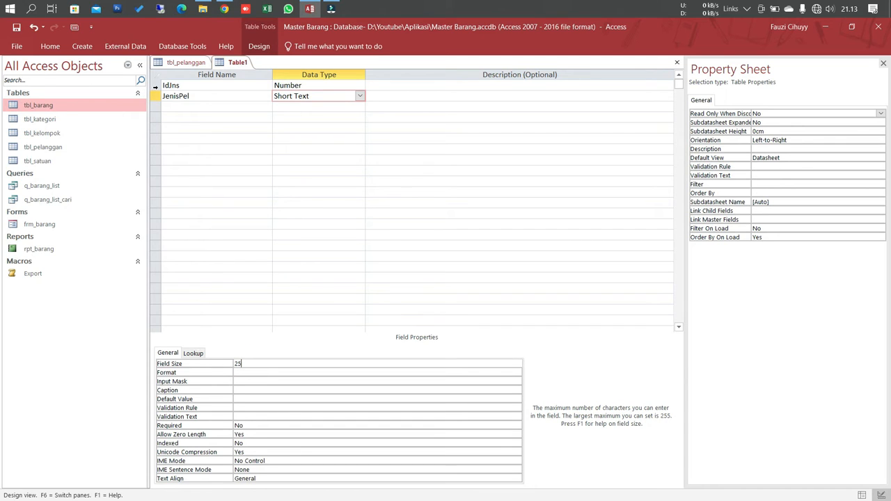
Step: Make the IdJns field the primary key of the new table
{"action": "left_click", "coordinate": [155, 87]}
{"action": "right_click", "coordinate": [155, 90]}
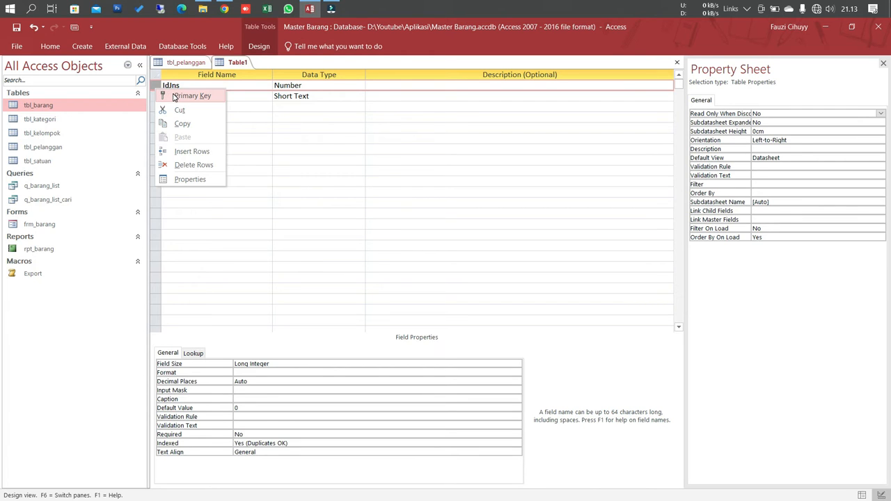
{"action": "left_click", "coordinate": [182, 96]}
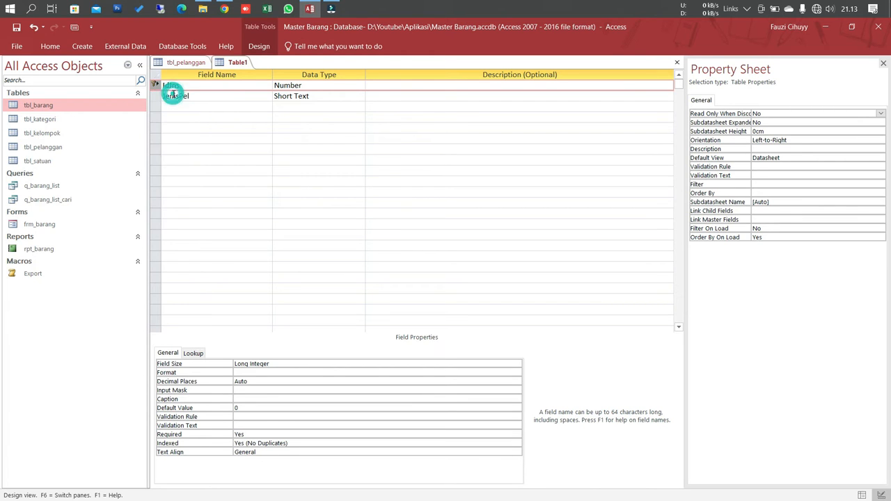
Step: Save the new customer-type table under the name tbl_pelanggan_jns and close it
{"action": "right_click", "coordinate": [236, 61]}
{"action": "left_click", "coordinate": [252, 66]}
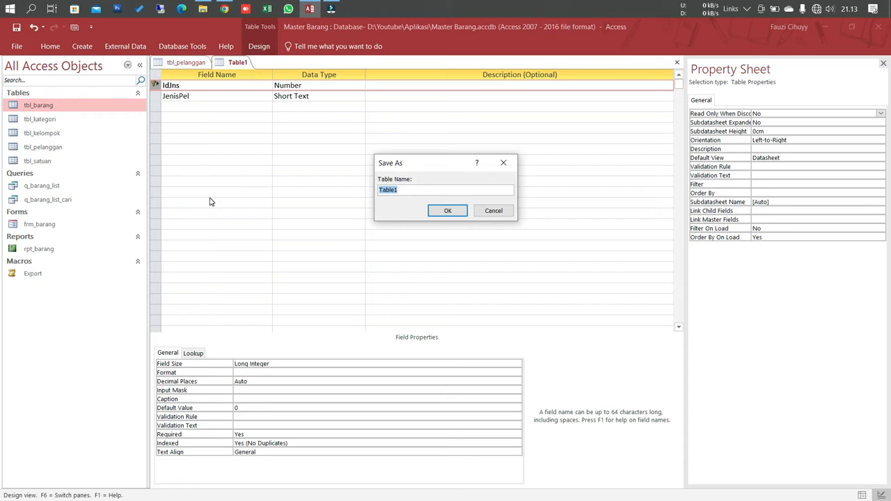
{"action": "type", "text": "tbl_pelanggan_jns"}
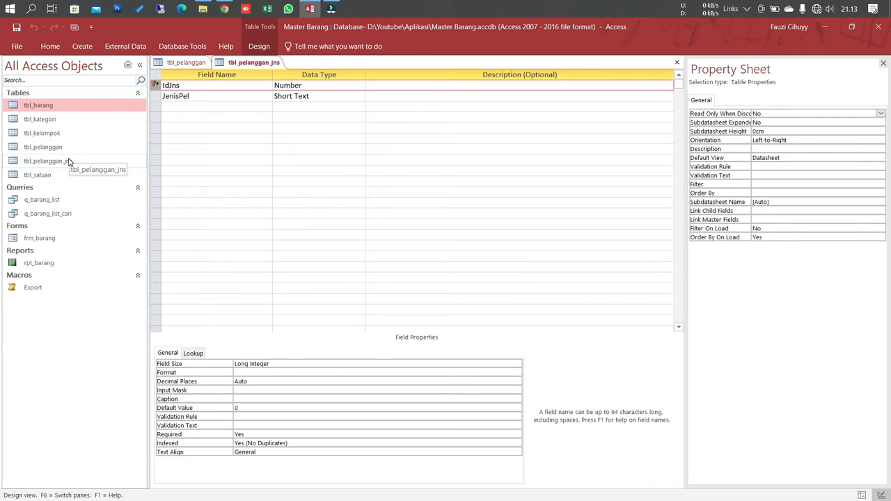
{"action": "right_click", "coordinate": [228, 67]}
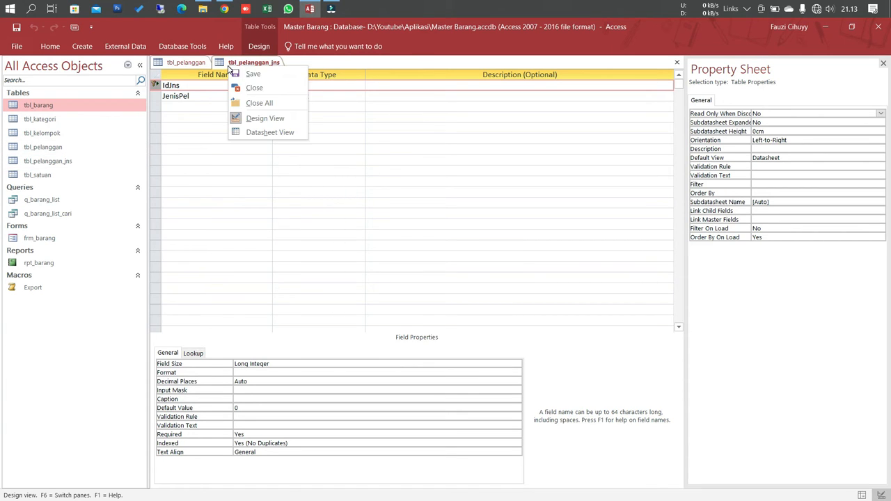
{"action": "left_click", "coordinate": [249, 88]}
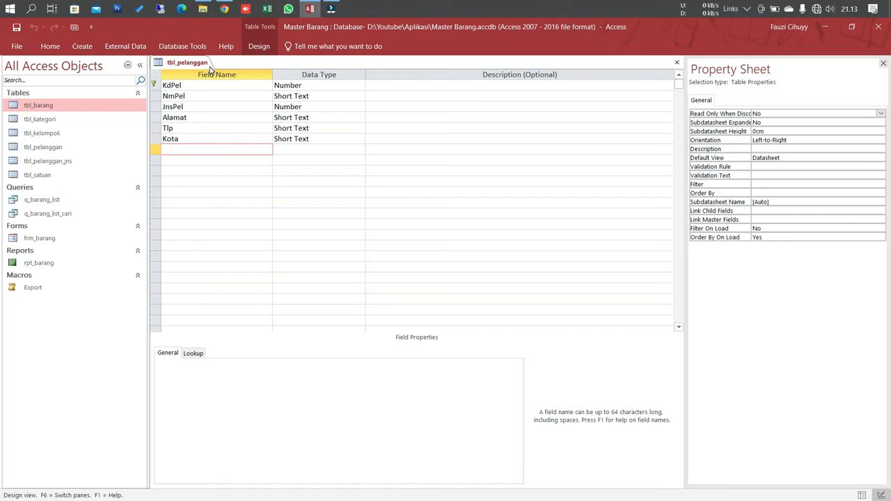
Step: Change the lookup display control of the JnsPel field in tbl_pelanggan to Combo Box
{"action": "left_click", "coordinate": [192, 106]}
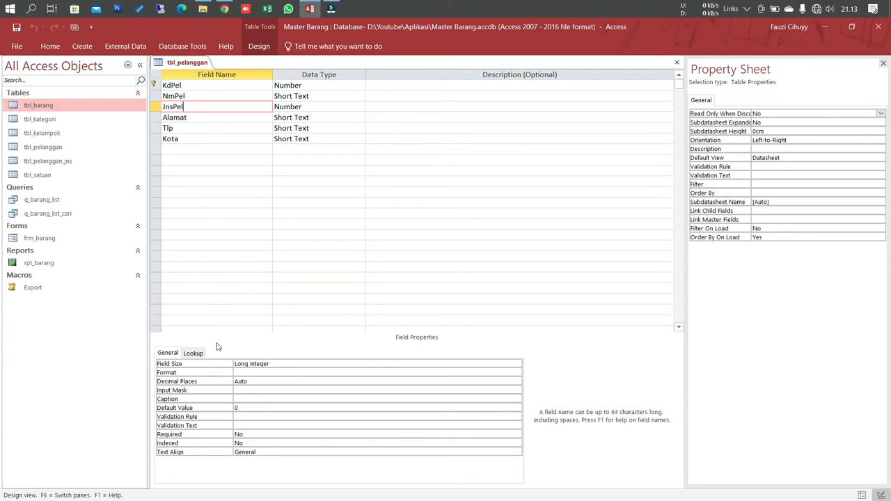
{"action": "left_click", "coordinate": [195, 352]}
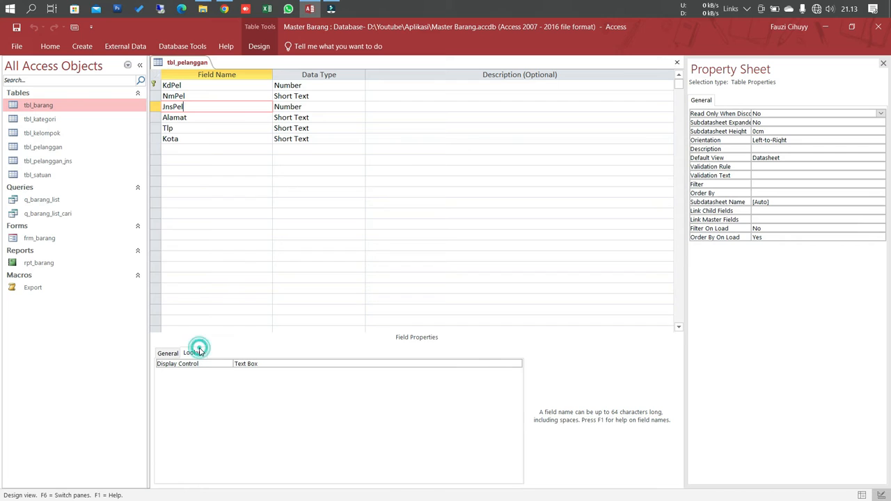
{"action": "double_click", "coordinate": [264, 363]}
{"action": "double_click", "coordinate": [264, 362]}
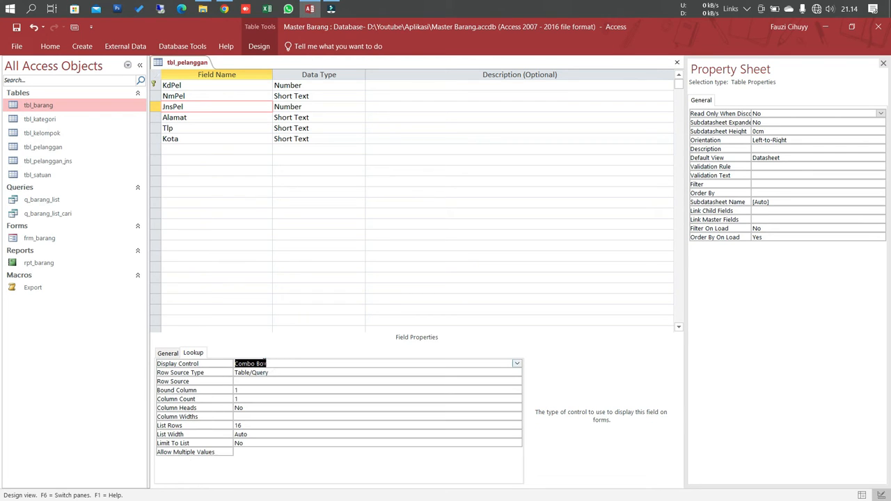
Step: Start a row source query for the JnsPel lookup with tbl_pelanggan_jns as its only table
{"action": "left_click", "coordinate": [250, 381]}
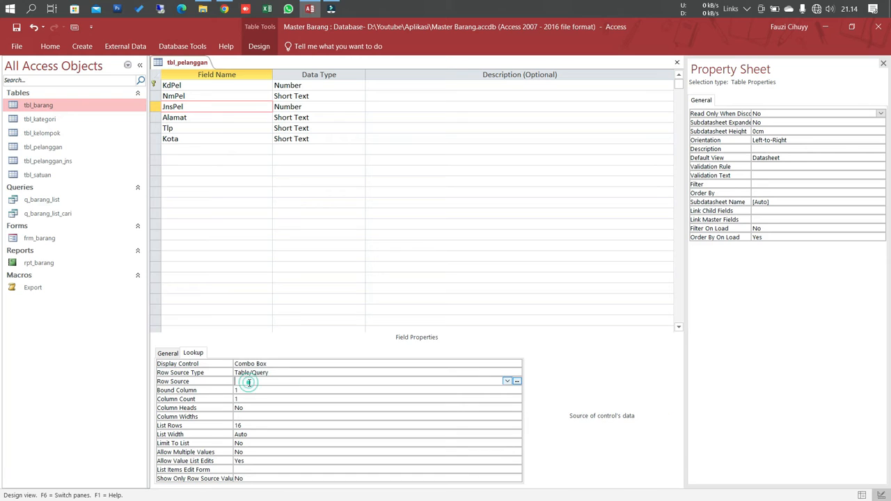
{"action": "left_click", "coordinate": [516, 381]}
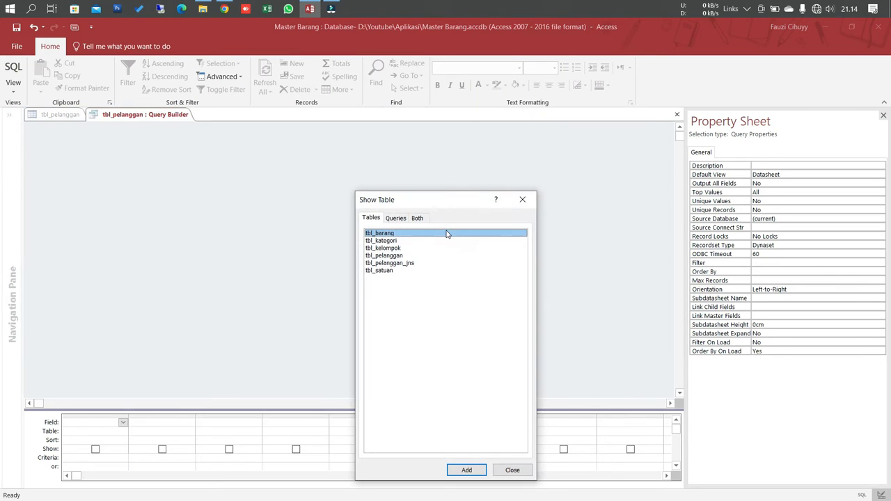
{"action": "double_click", "coordinate": [400, 264]}
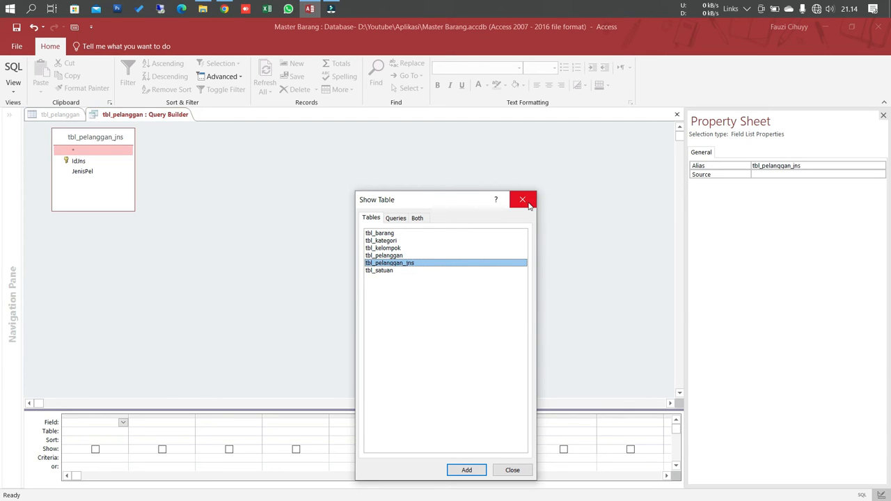
{"action": "left_click", "coordinate": [527, 204]}
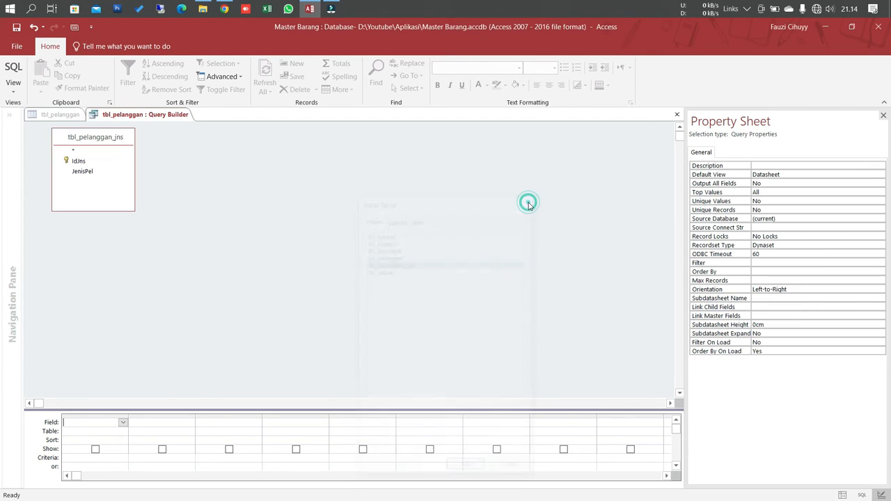
Step: Add the IdJns and JenisPel fields to the query and save it as the row source of JnsPel
{"action": "double_click", "coordinate": [79, 161]}
{"action": "left_click", "coordinate": [85, 172]}
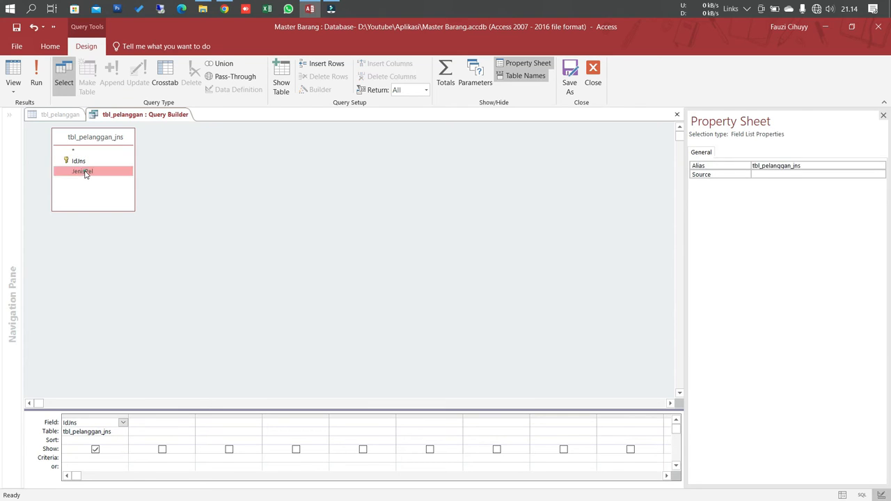
{"action": "double_click", "coordinate": [85, 171]}
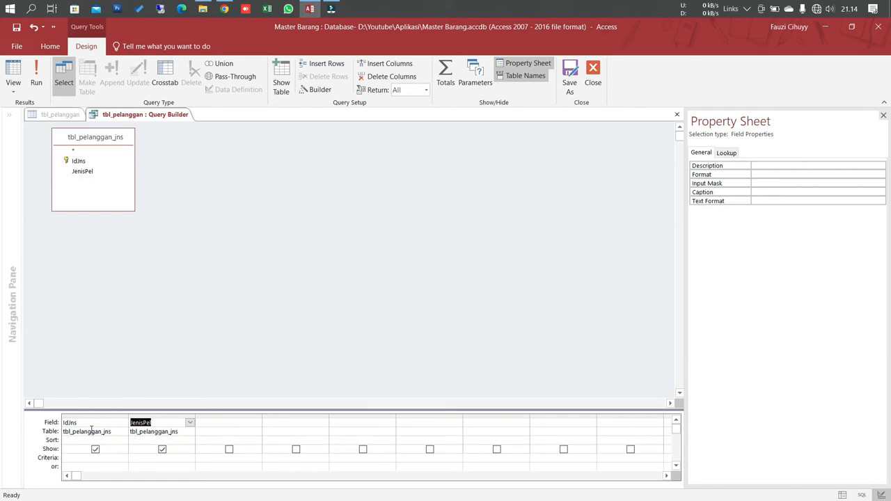
{"action": "right_click", "coordinate": [169, 116]}
{"action": "left_click", "coordinate": [183, 137]}
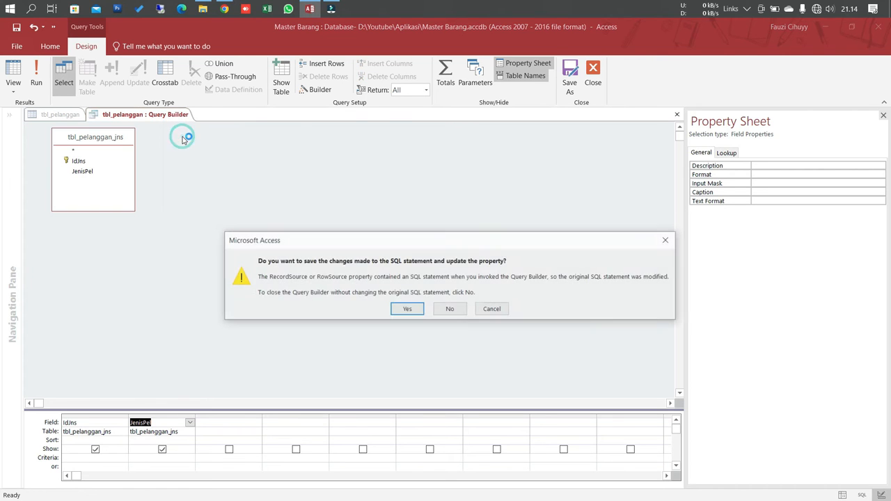
{"action": "left_click", "coordinate": [414, 310]}
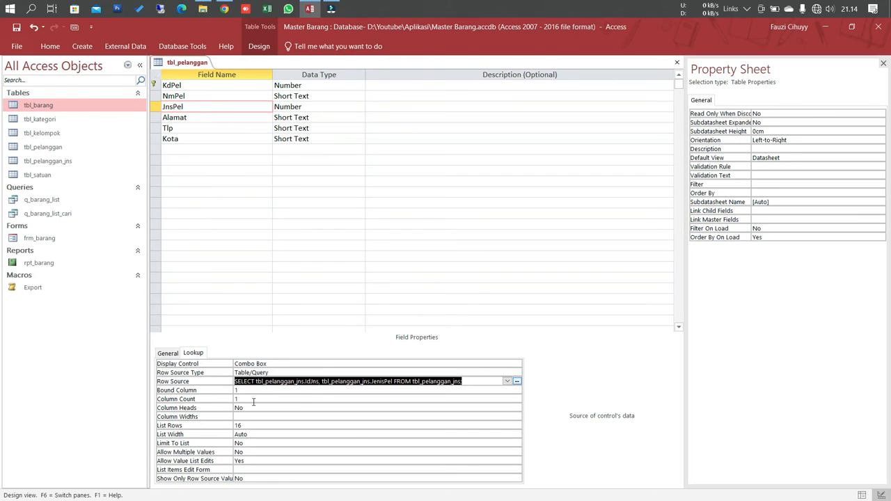
Step: Set the JnsPel lookup's column count to 2 and its column widths to 0cm;2cm
{"action": "left_click", "coordinate": [249, 398]}
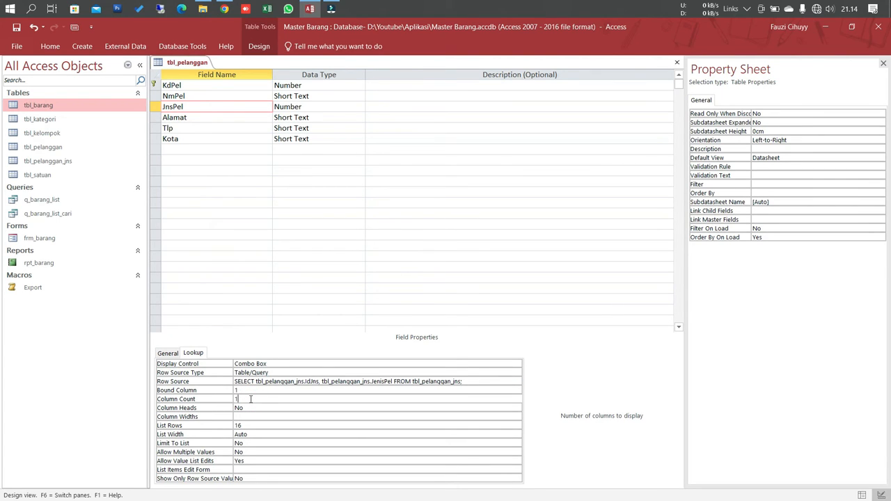
{"action": "key", "text": "BackSpace"}
{"action": "type", "text": "2"}
{"action": "key", "text": "Return"}
{"action": "key", "text": "Return"}
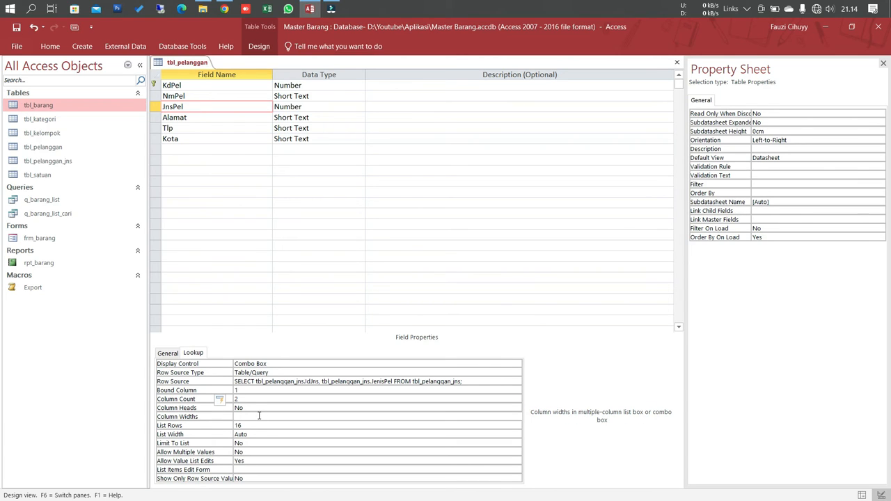
{"action": "type", "text": "0cm"}
{"action": "type", "text": ";2"}
{"action": "key", "text": "Return"}
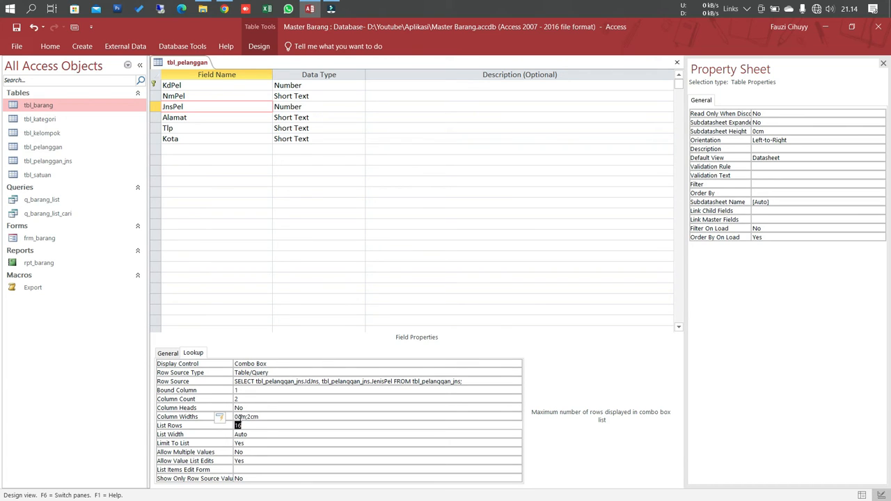
{"action": "left_click", "coordinate": [240, 416]}
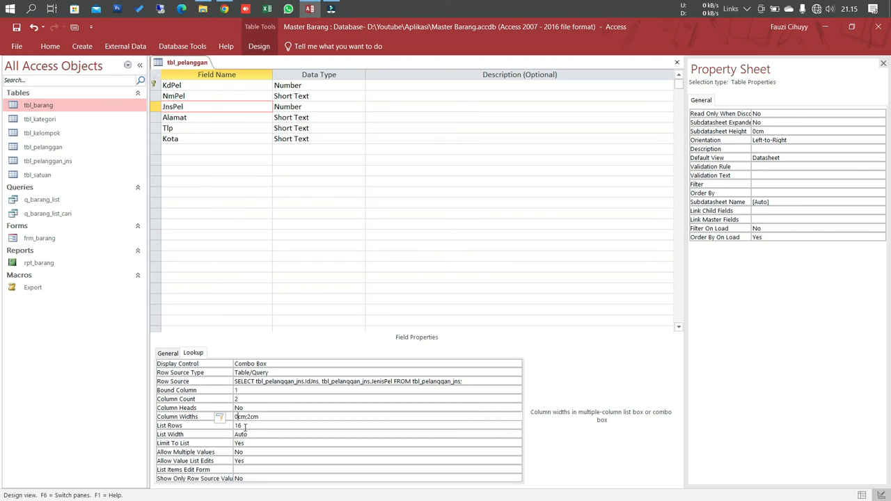
Step: Save the tbl_pelanggan design and switch the table to Datasheet View
{"action": "right_click", "coordinate": [194, 64]}
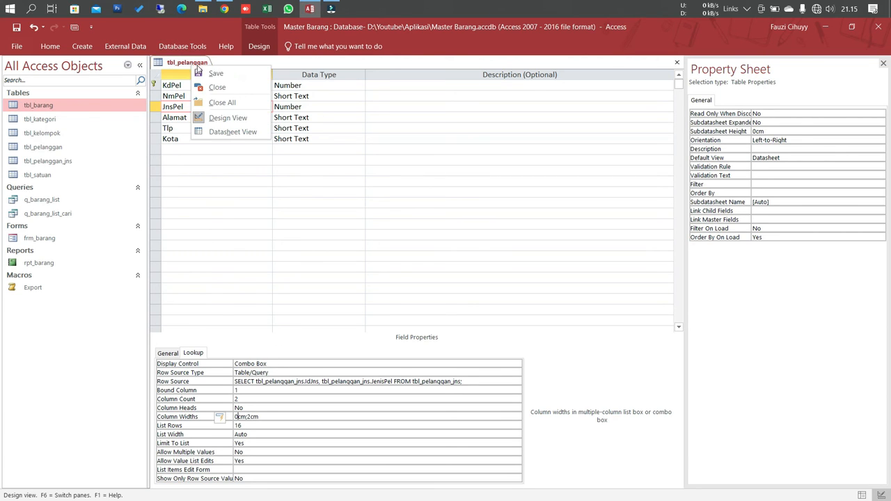
{"action": "left_click", "coordinate": [199, 71]}
{"action": "right_click", "coordinate": [200, 64]}
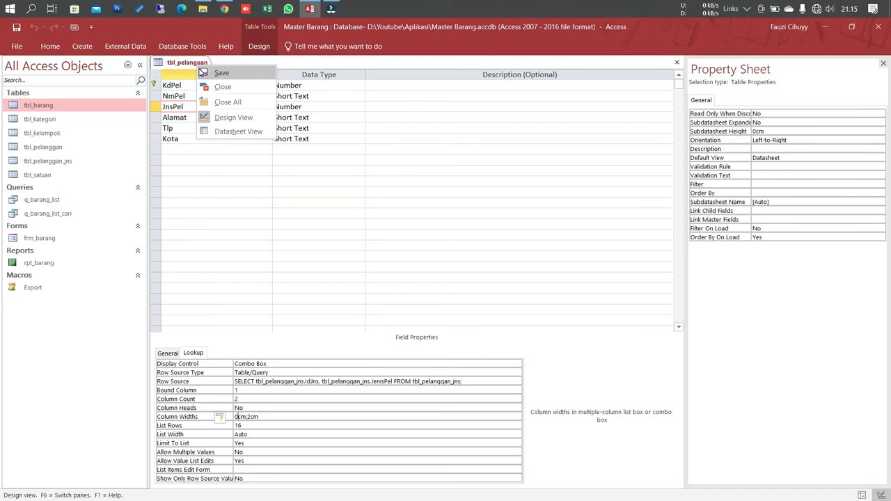
{"action": "left_click", "coordinate": [222, 132]}
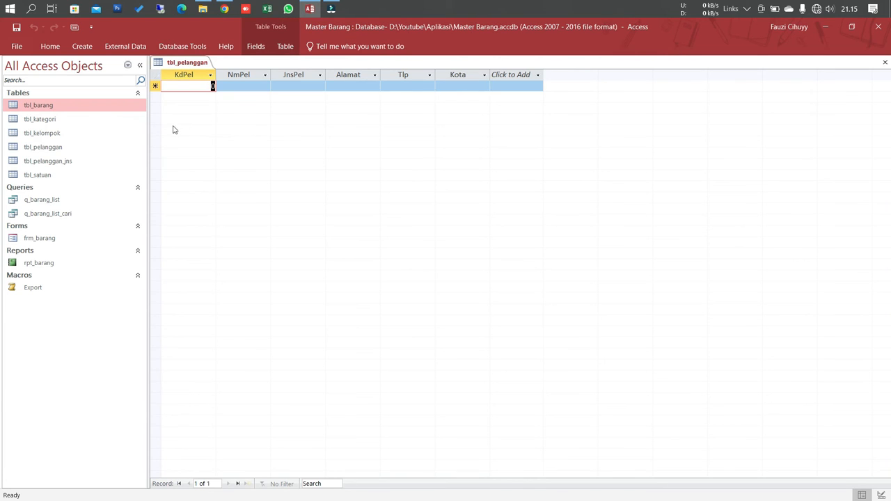
Step: Open tbl_pelanggan_jns and enter a first record with IdJns 1 and JenisPel Umum
{"action": "double_click", "coordinate": [118, 163]}
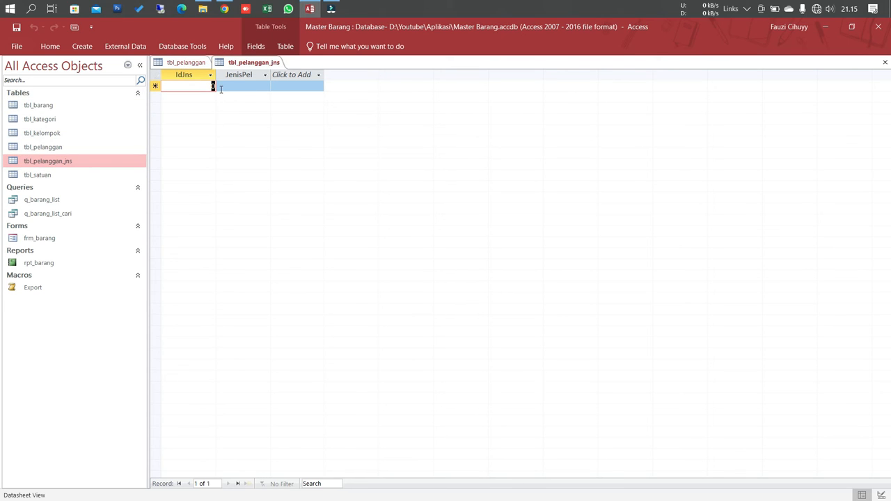
{"action": "type", "text": "1"}
{"action": "key", "text": "Tab"}
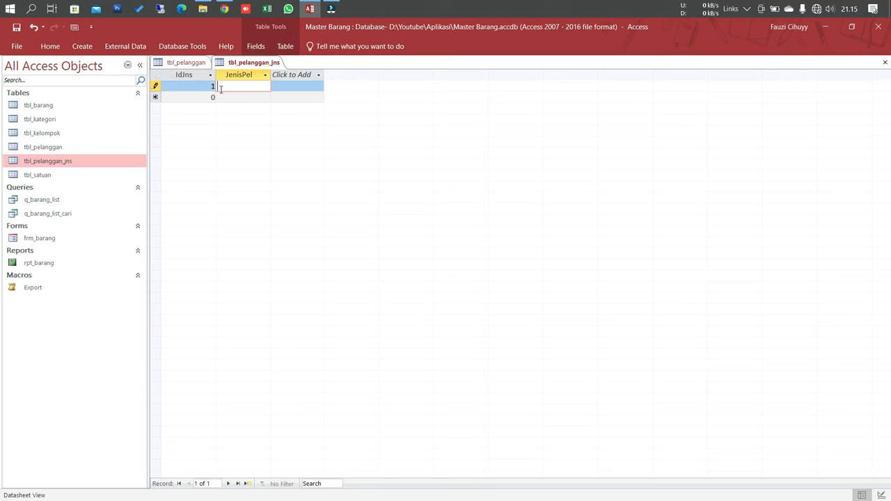
{"action": "type", "text": "Umum"}
{"action": "key", "text": "Tab"}
Step: Add a second record with IdJns 2 and JenisPel Grosir, and save tbl_pelanggan_jns
{"action": "type", "text": "2"}
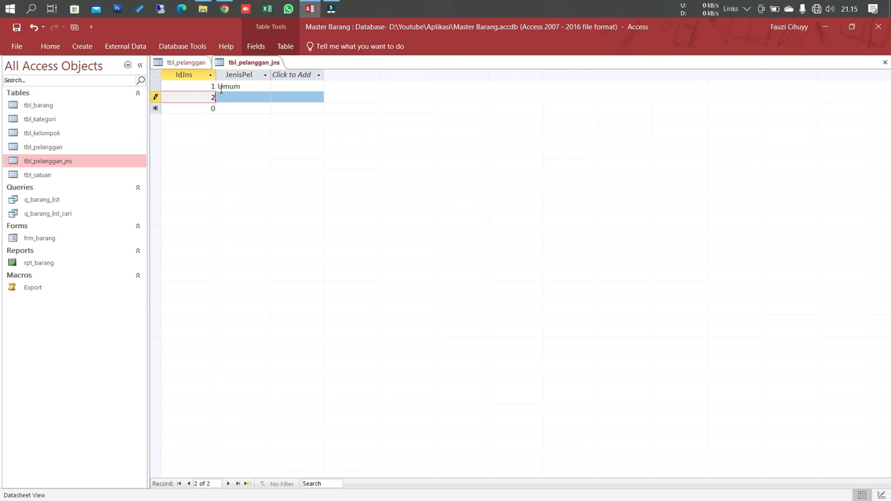
{"action": "key", "text": "Tab"}
{"action": "type", "text": "Gros"}
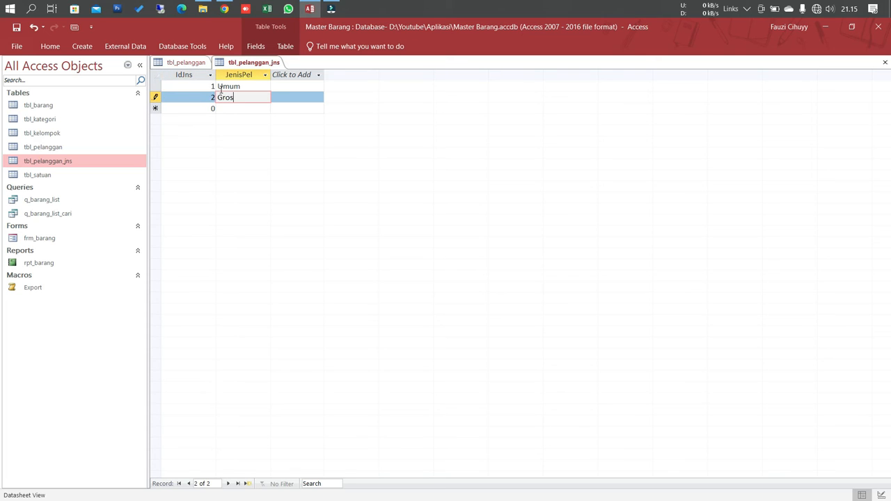
{"action": "type", "text": "ir"}
{"action": "key", "text": "Tab"}
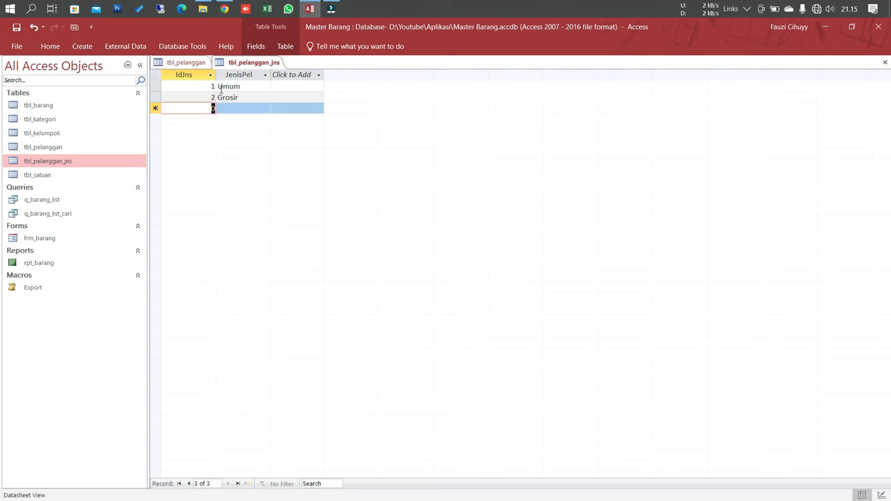
{"action": "right_click", "coordinate": [240, 64]}
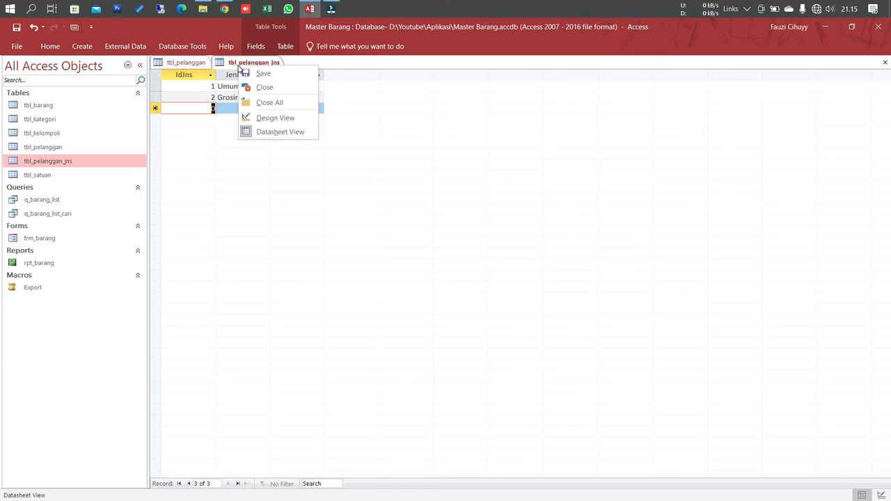
{"action": "left_click", "coordinate": [259, 74]}
Step: Start a record in tbl_pelanggan with the customer's code and name, choosing Umum as JnsPel
{"action": "left_click", "coordinate": [199, 62]}
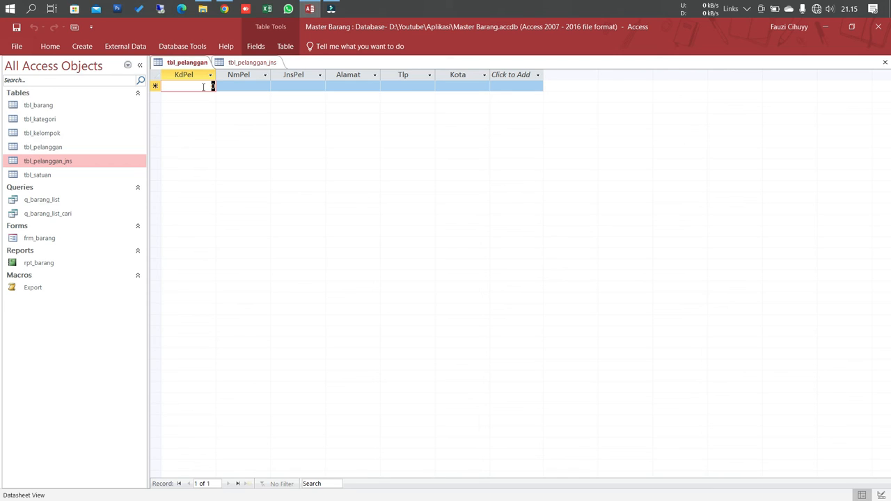
{"action": "type", "text": "100"}
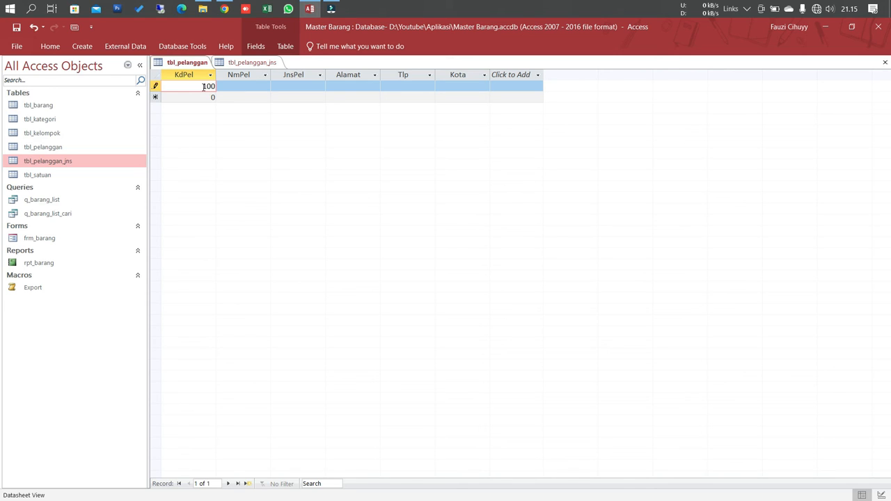
{"action": "type", "text": "1"}
{"action": "key", "text": "Tab"}
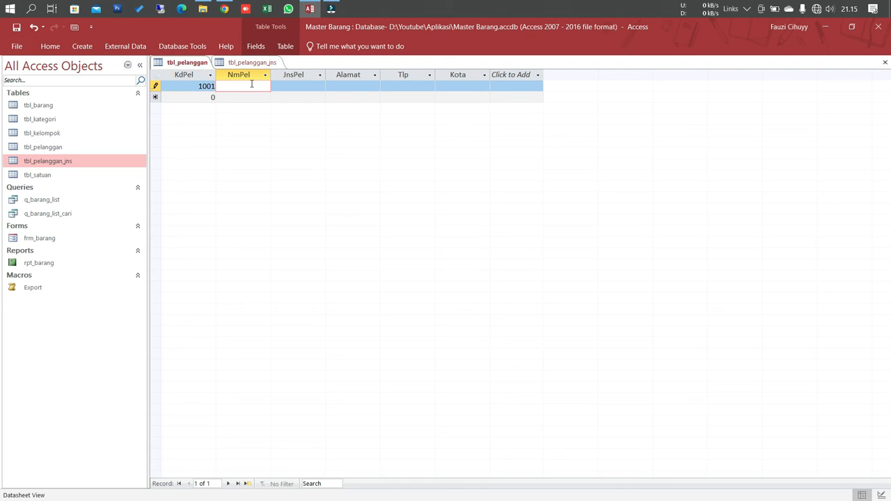
{"action": "type", "text": "Fauzi"}
{"action": "key", "text": "Tab"}
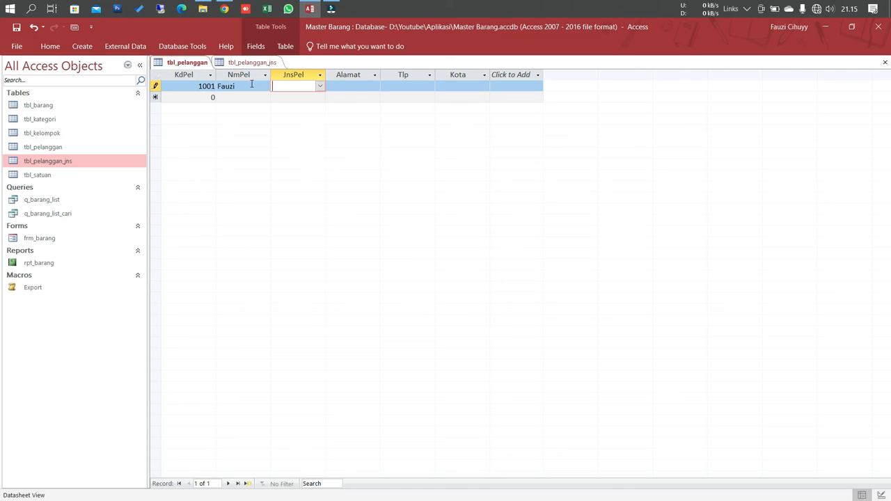
{"action": "left_click", "coordinate": [320, 86]}
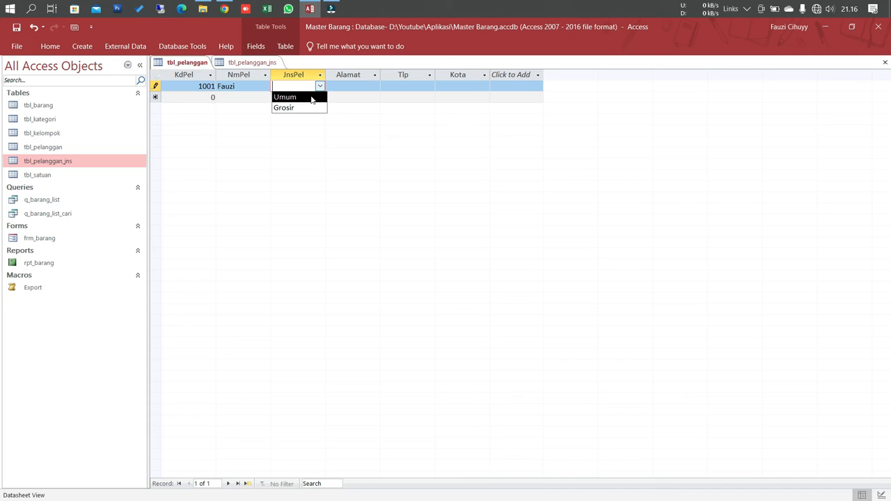
{"action": "left_click", "coordinate": [311, 98]}
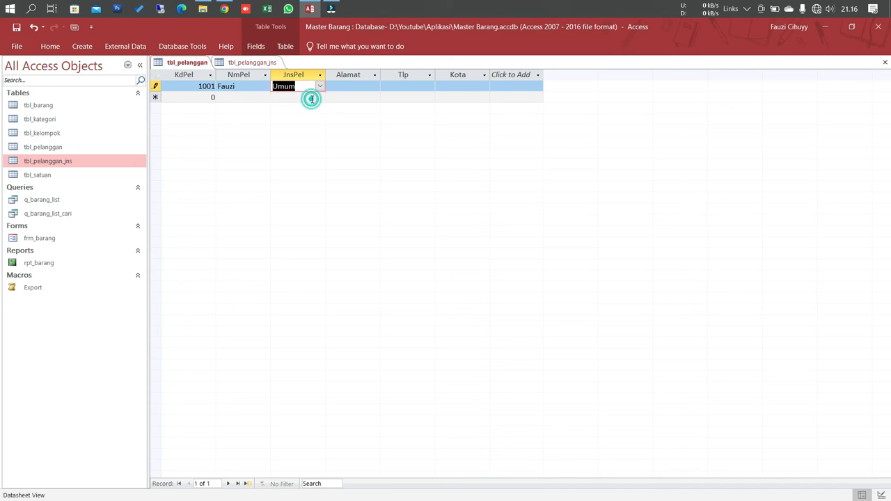
Step: Fill in the customer's address and phone number, leave Kota empty and commit the record
{"action": "left_click", "coordinate": [363, 84]}
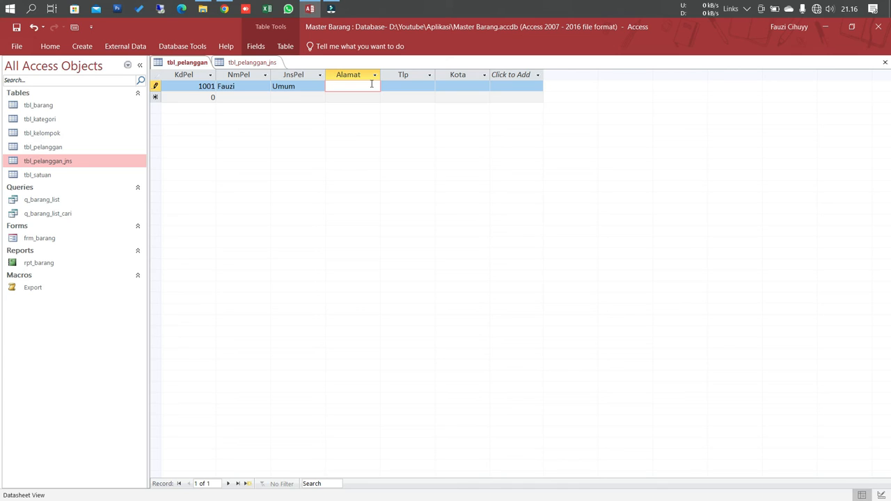
{"action": "type", "text": "Tasik"}
{"action": "key", "text": "Tab"}
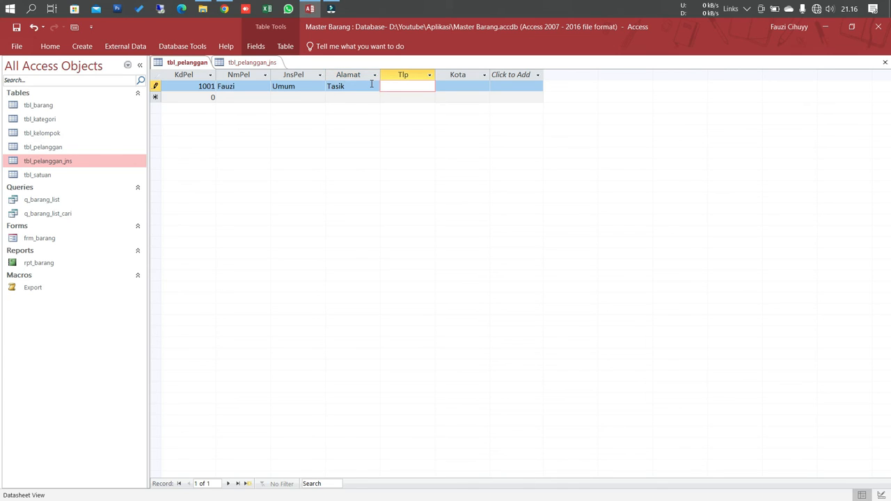
{"action": "type", "text": "8373266"}
{"action": "key", "text": "Tab"}
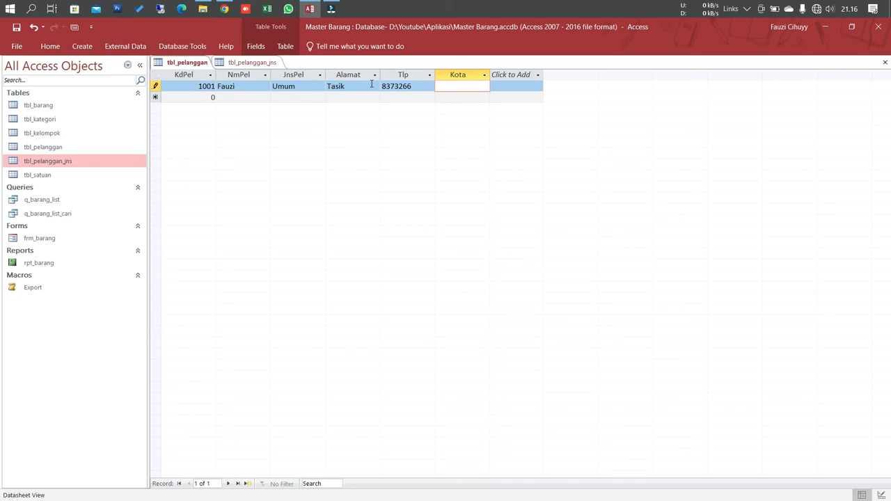
{"action": "left_click", "coordinate": [364, 96]}
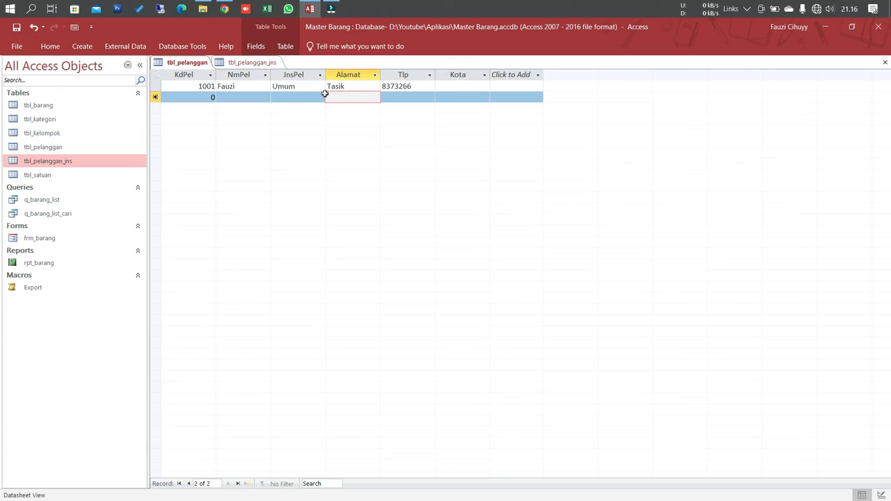